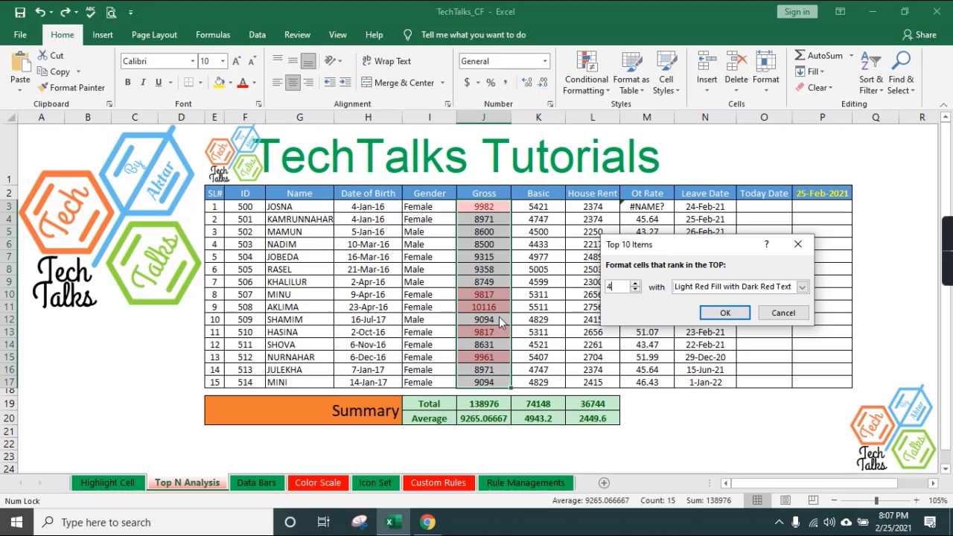
Step: Try a Bottom 10 Items rule limited to 5 items on the Gross values, with light red fill and dark red text
click(765, 315)
click(587, 81)
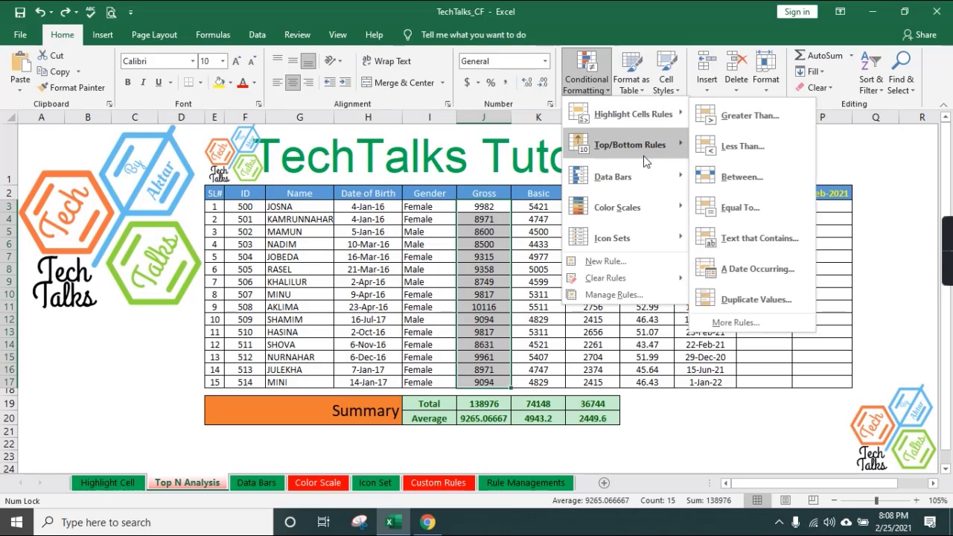
mouse_move(644, 155)
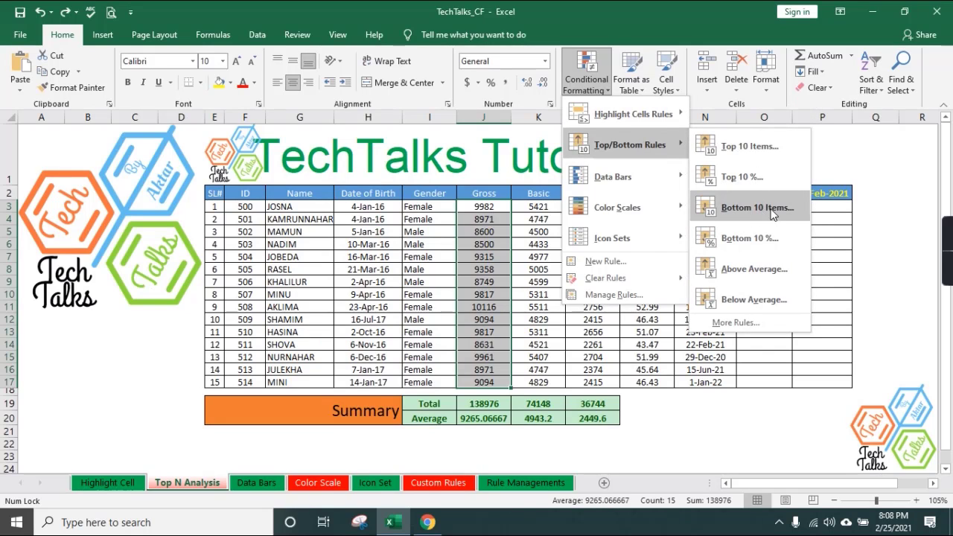
click(757, 207)
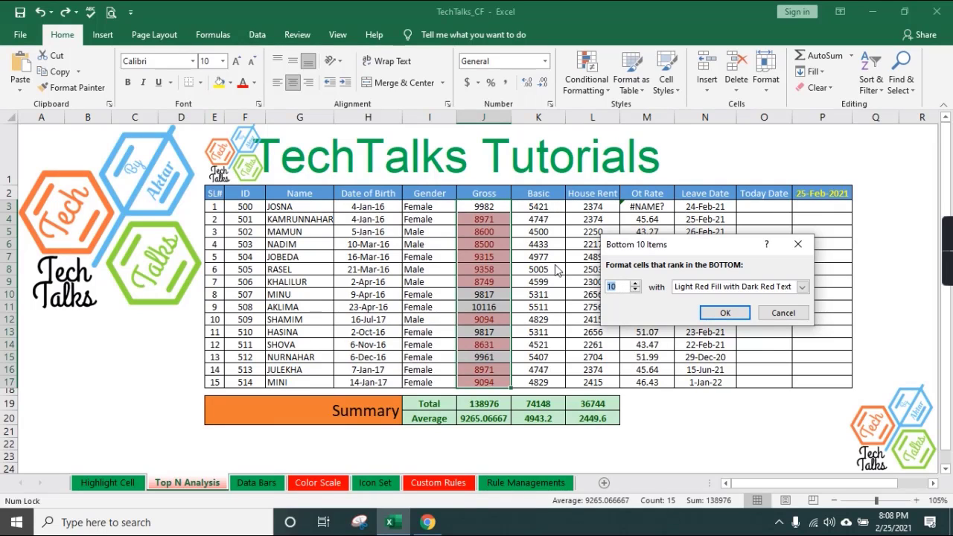
text(5)
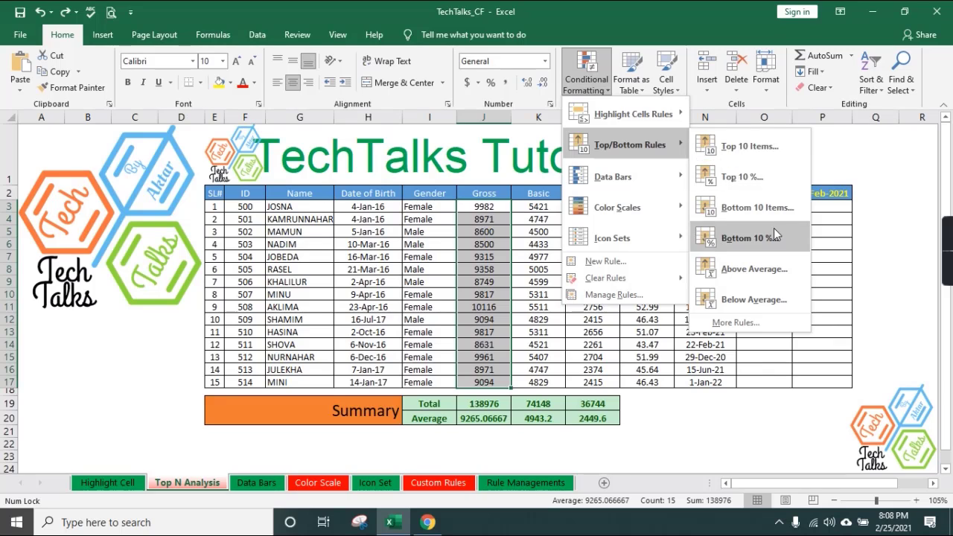
Step: Try a Top 10% rule on the Gross values, stepping the percentage up through 19 and 25
click(763, 176)
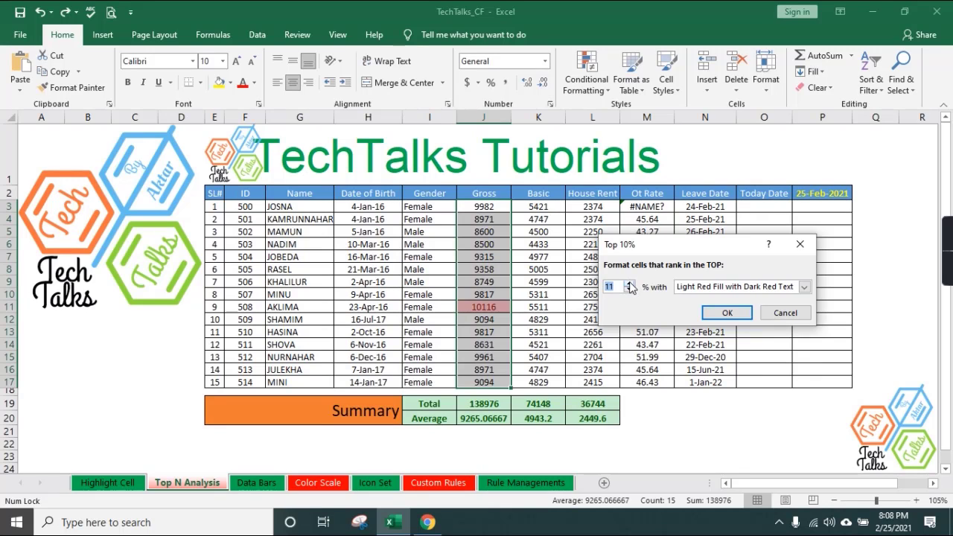
click(629, 285)
click(630, 285)
click(629, 286)
click(629, 285)
click(629, 286)
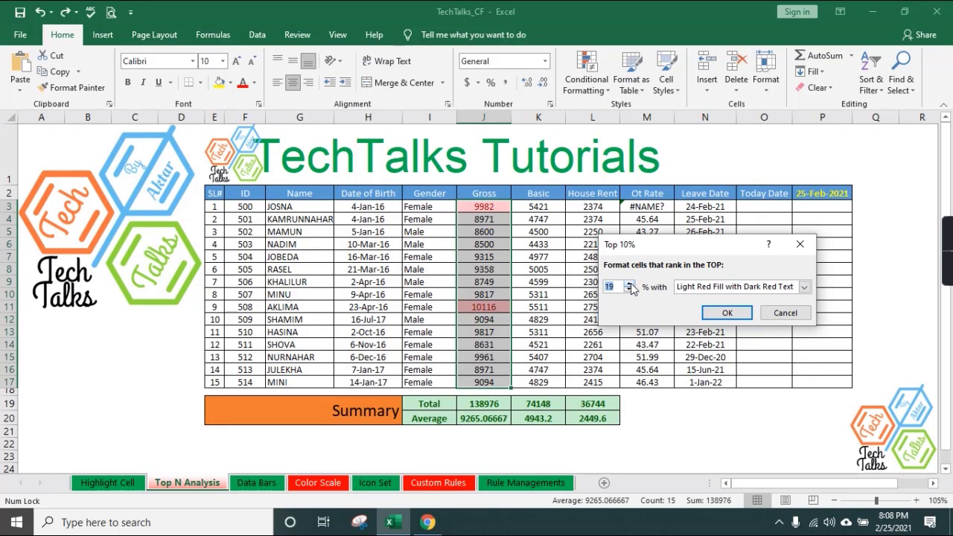
click(629, 285)
click(630, 286)
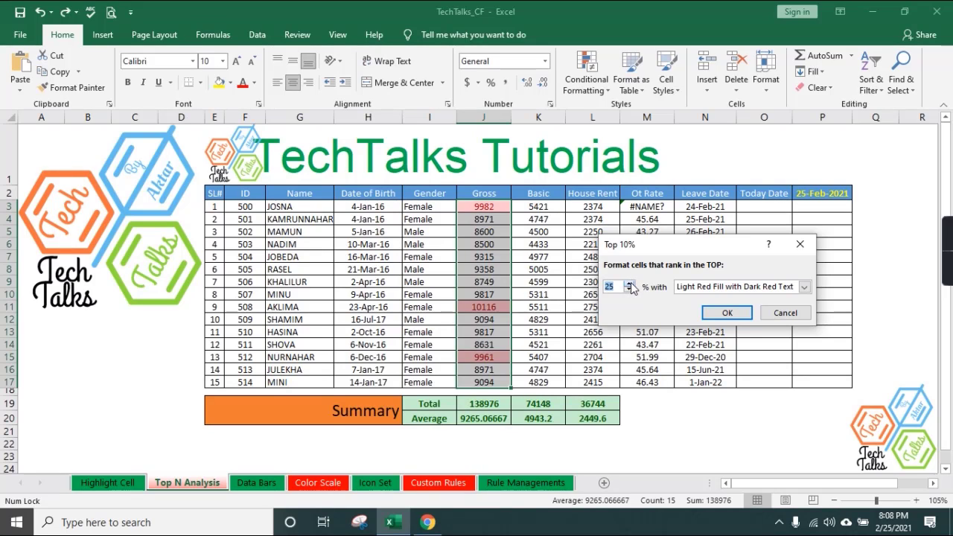
click(629, 285)
click(629, 285)
click(779, 319)
Step: Format the above-average Gross values with Light Red Fill with Dark Red Text and compare them with the column's average
click(602, 82)
mouse_move(653, 145)
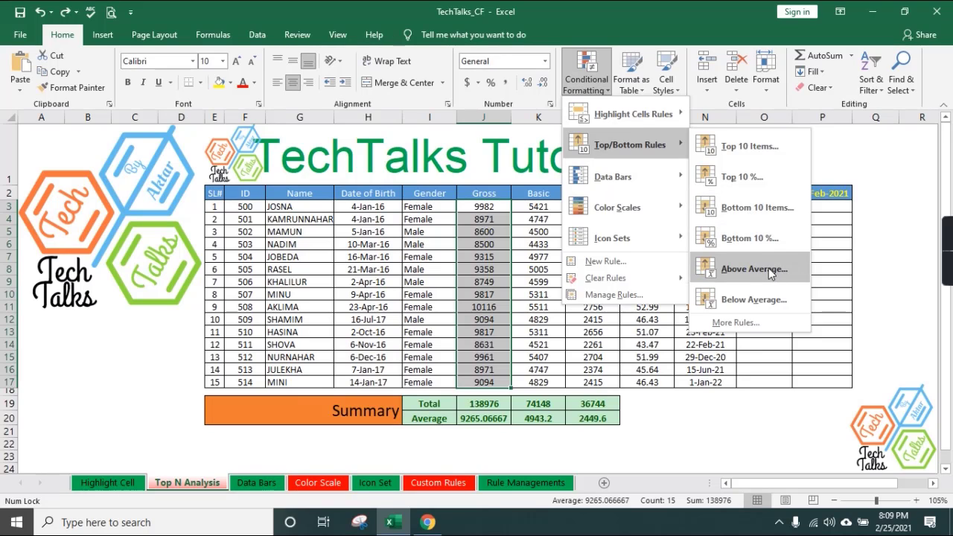
click(762, 269)
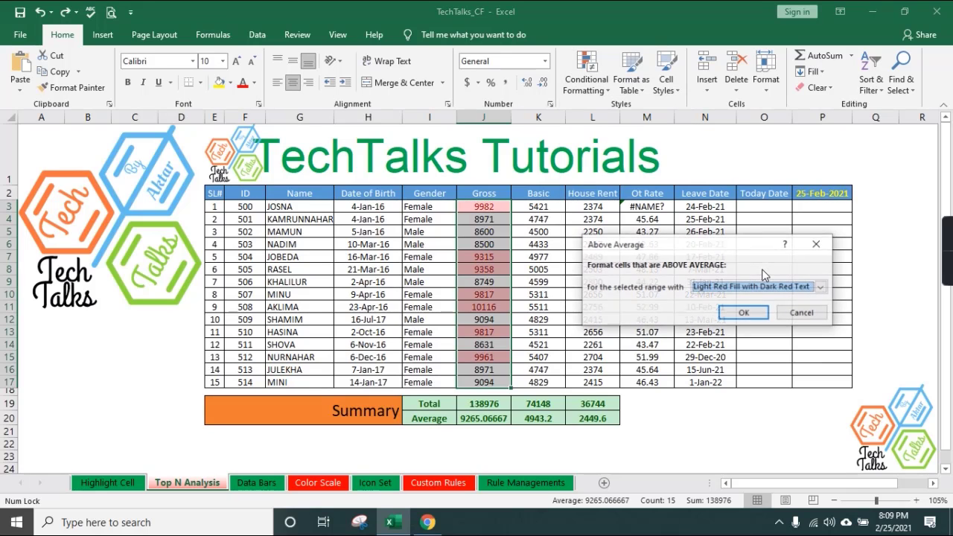
click(744, 314)
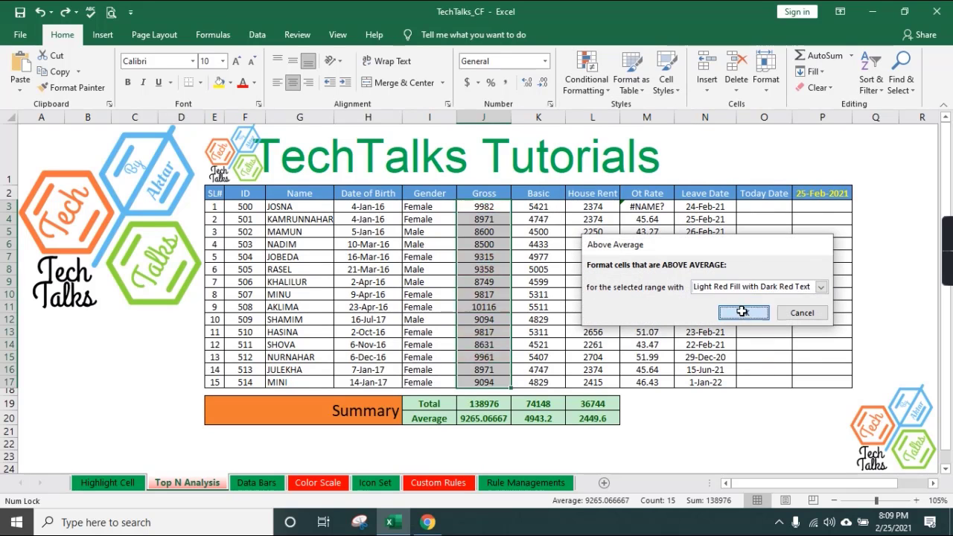
drag(496, 207, 506, 383)
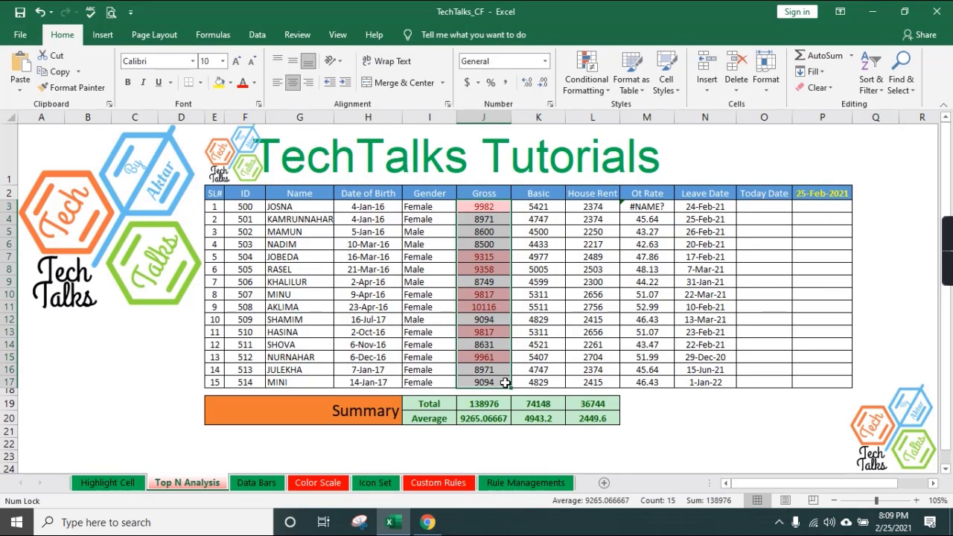
click(464, 416)
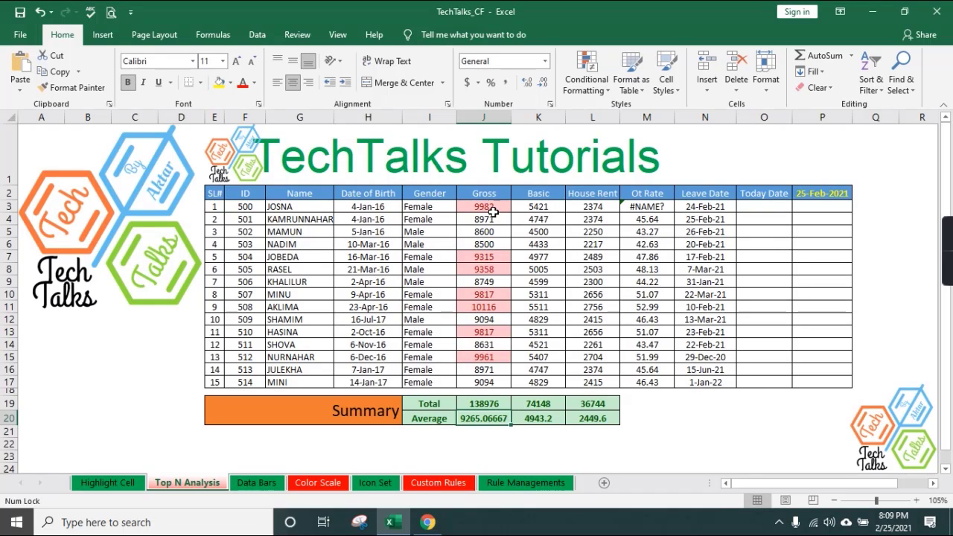
Step: Clear the conditional formatting rules from the Gross values in rows 3 to 17
drag(493, 213, 502, 378)
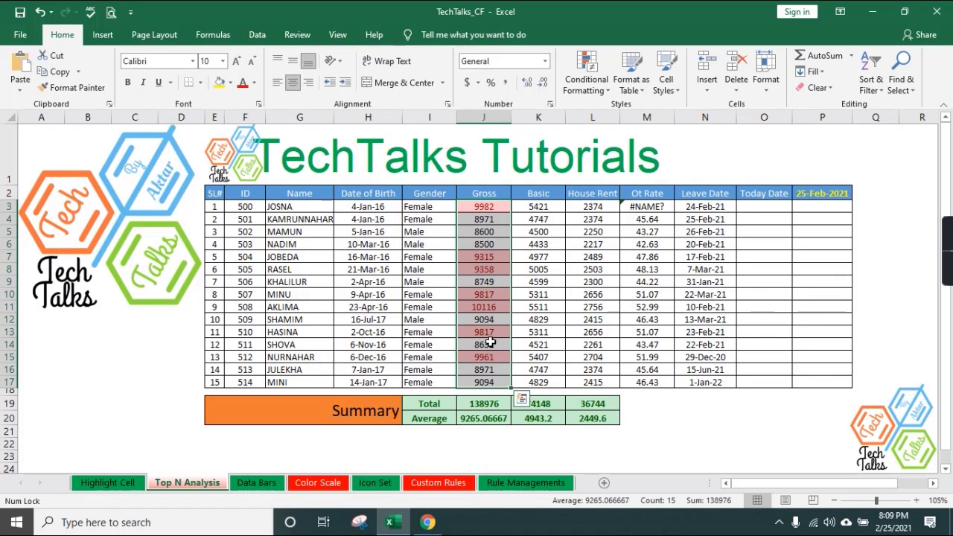
click(608, 95)
mouse_move(643, 278)
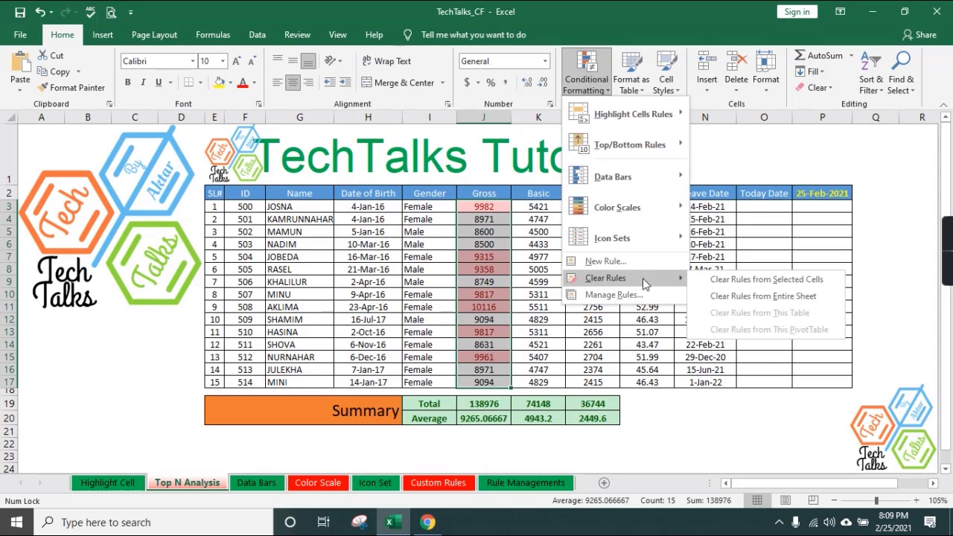
click(734, 283)
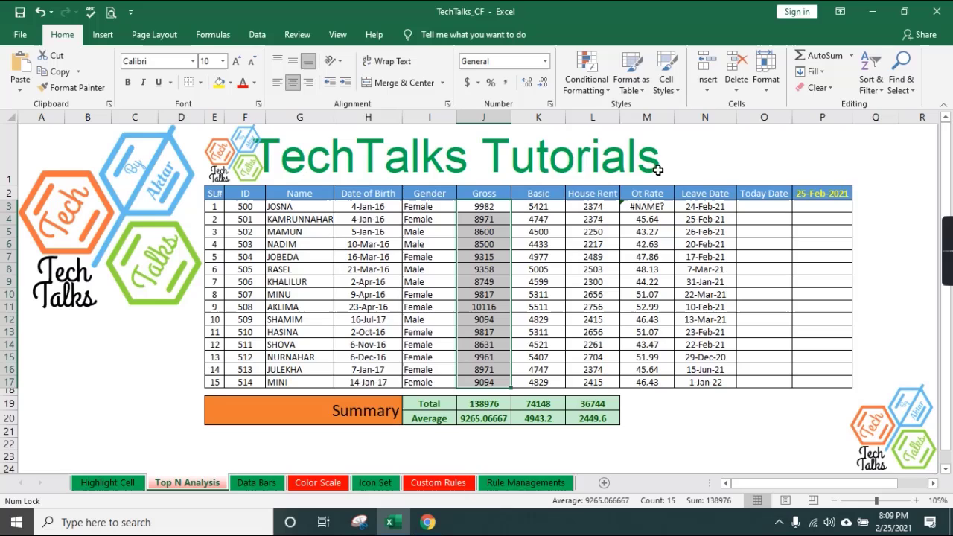
Step: Format the below-average Gross values with light red fill and dark red text
click(586, 80)
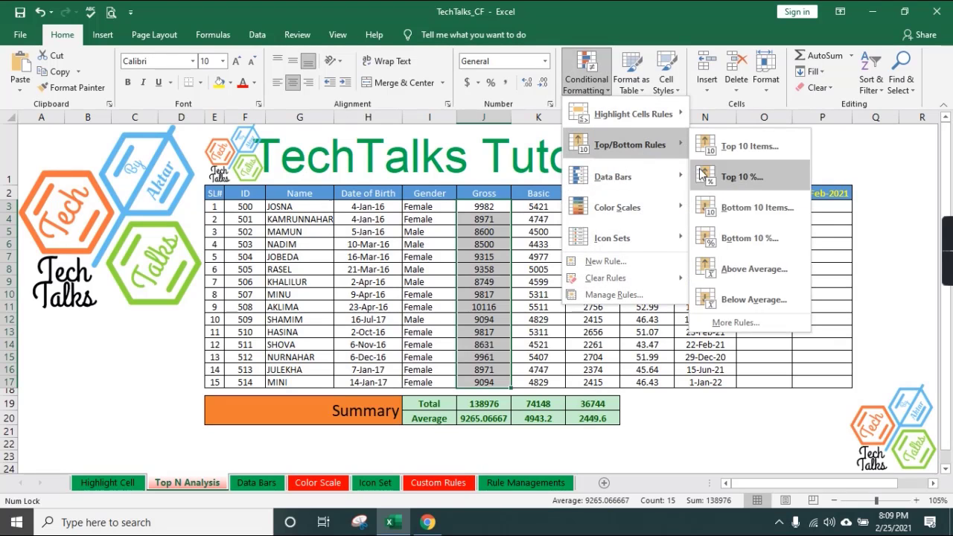
click(742, 298)
click(732, 313)
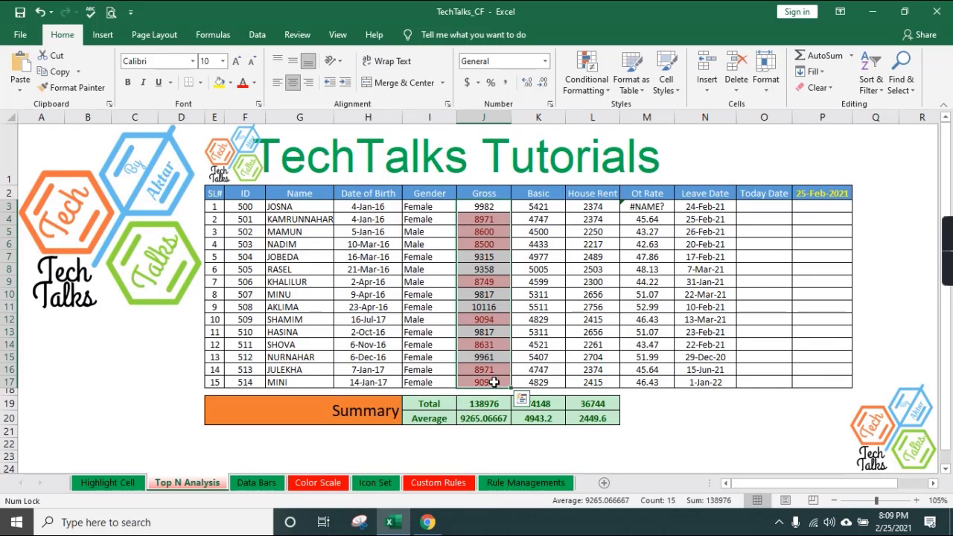
click(494, 382)
click(497, 370)
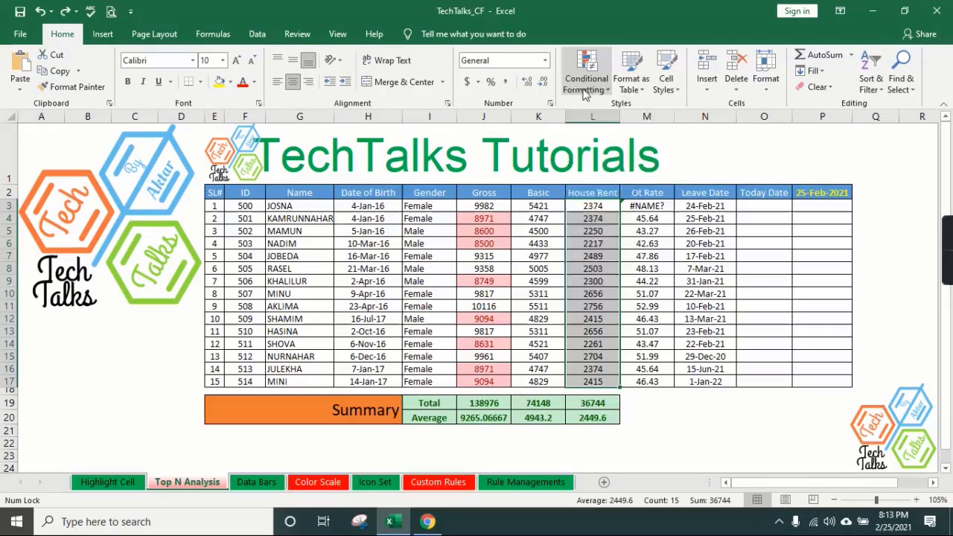
Step: Add solid blue data bars to the House Rent values in rows 3 to 17
click(596, 86)
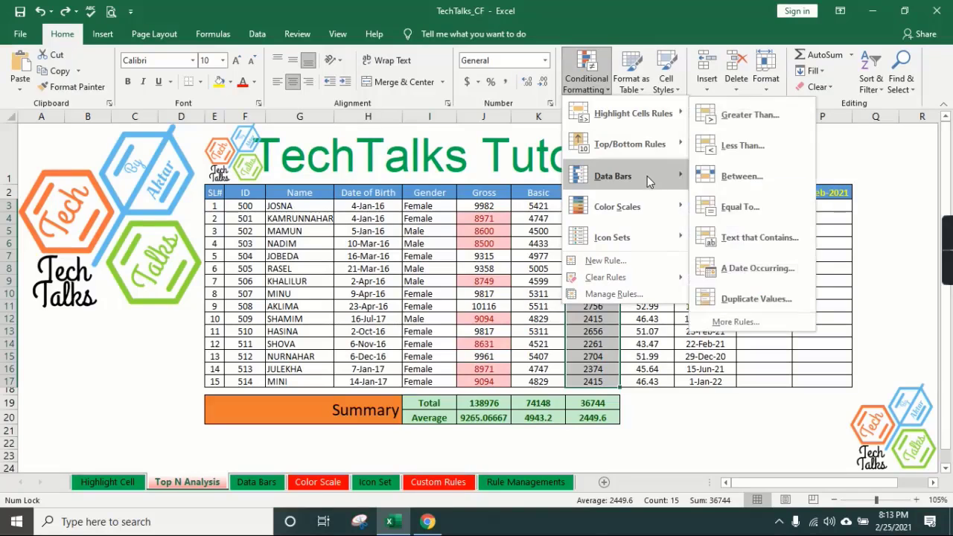
mouse_move(647, 175)
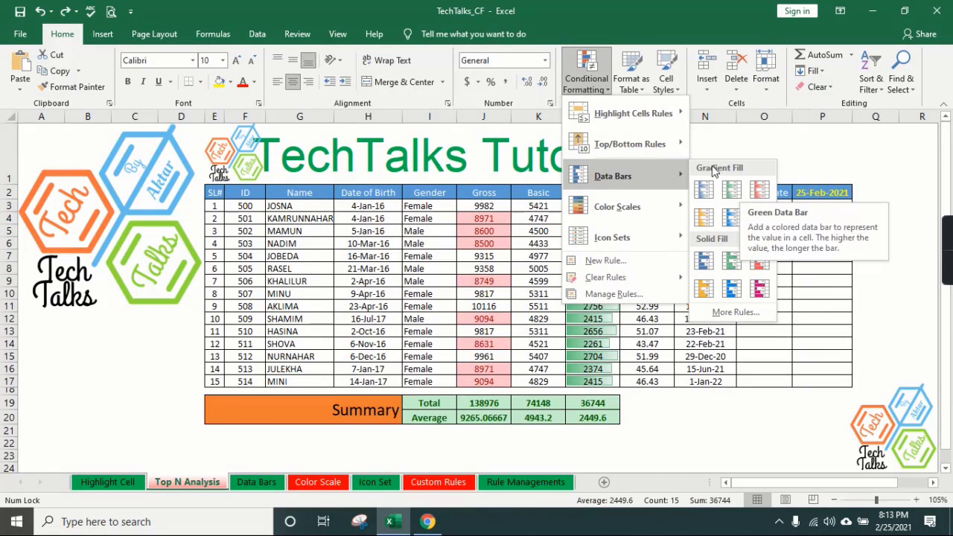
click(709, 266)
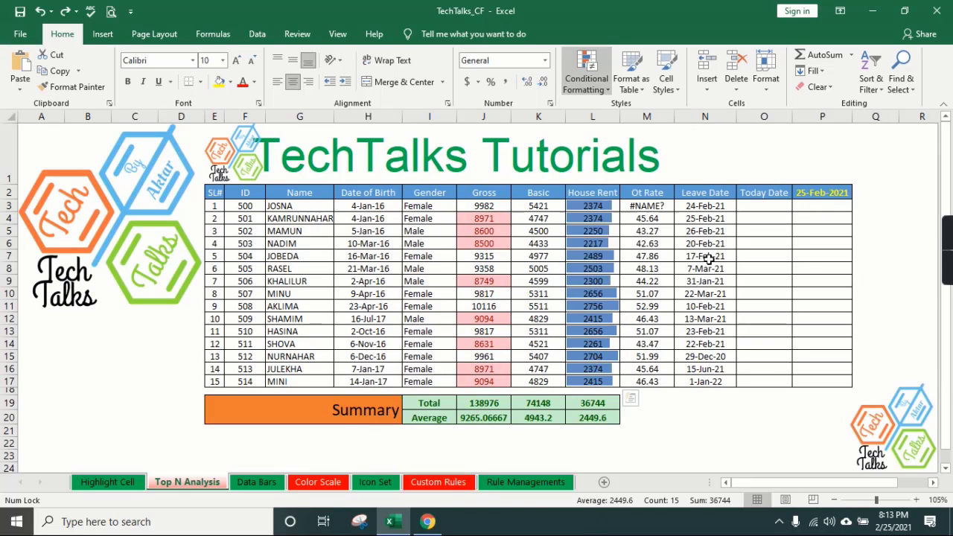
click(611, 297)
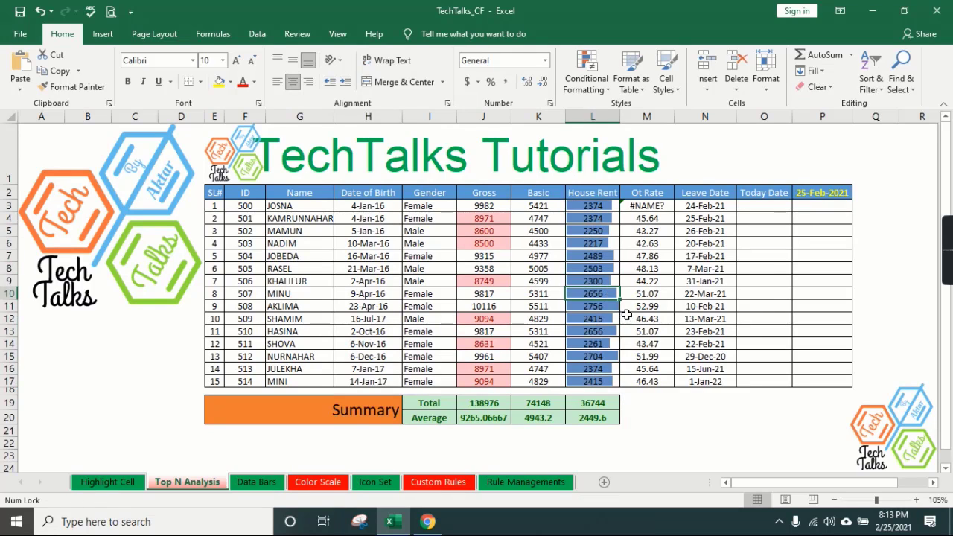
click(613, 306)
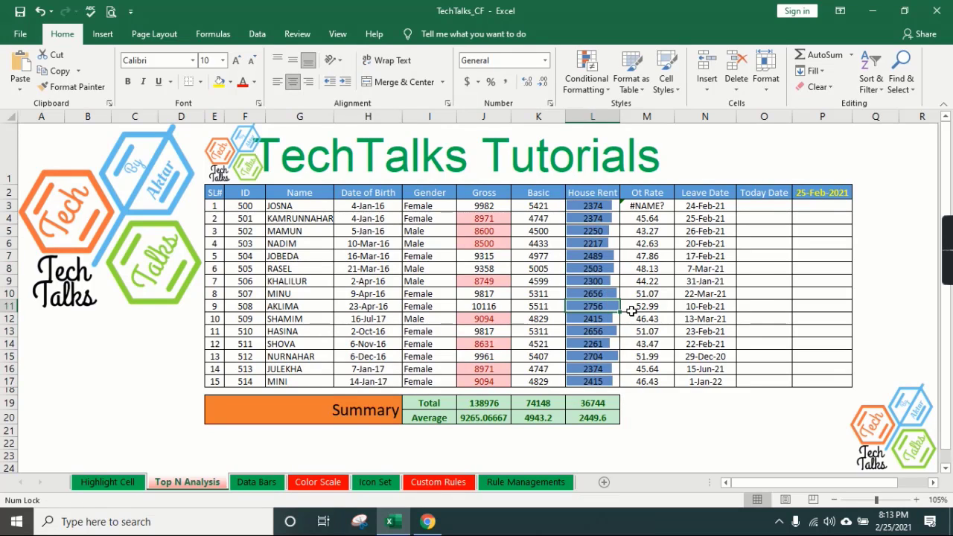
Step: Set the House Rent values in L6, L7 and L8 to 250, 2500 and 500 to test the data bars
click(595, 244)
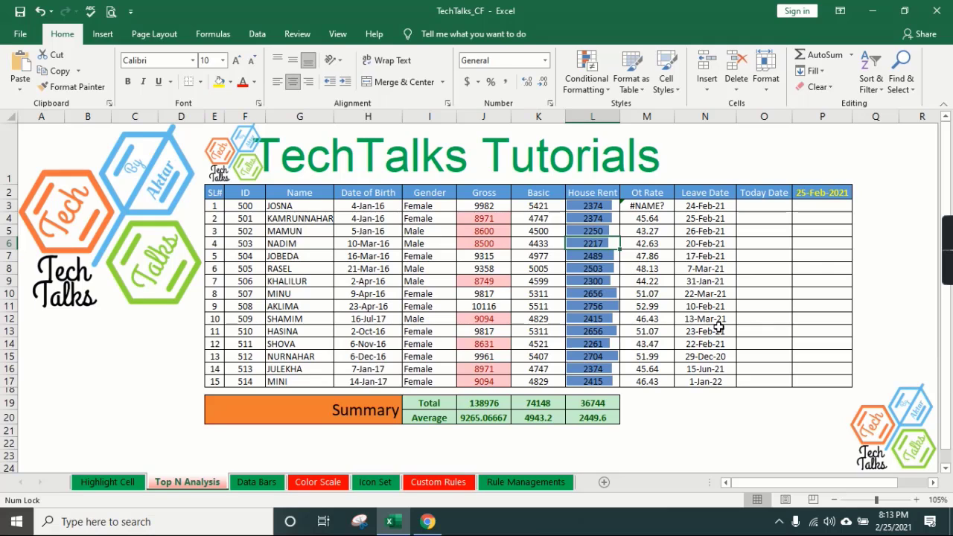
text(250)
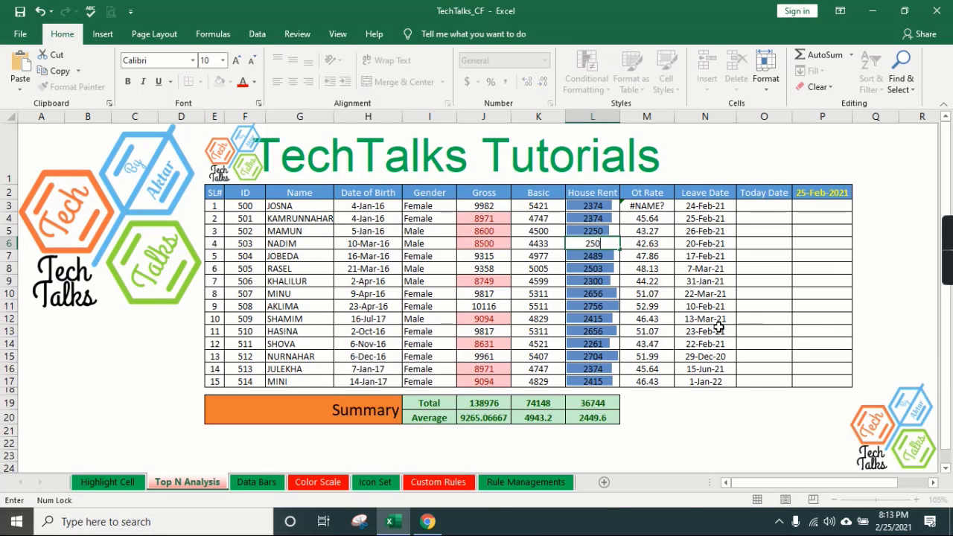
key(Return)
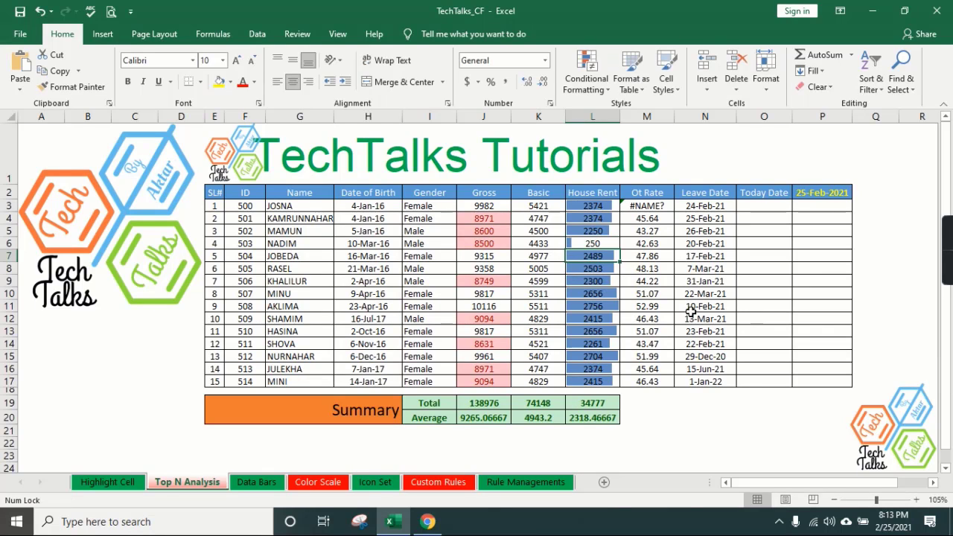
text(2500)
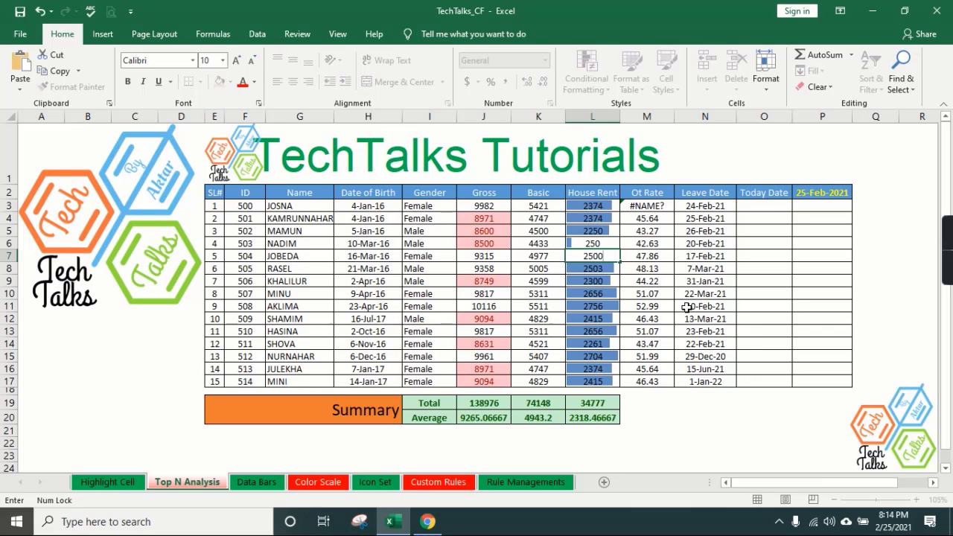
key(Return)
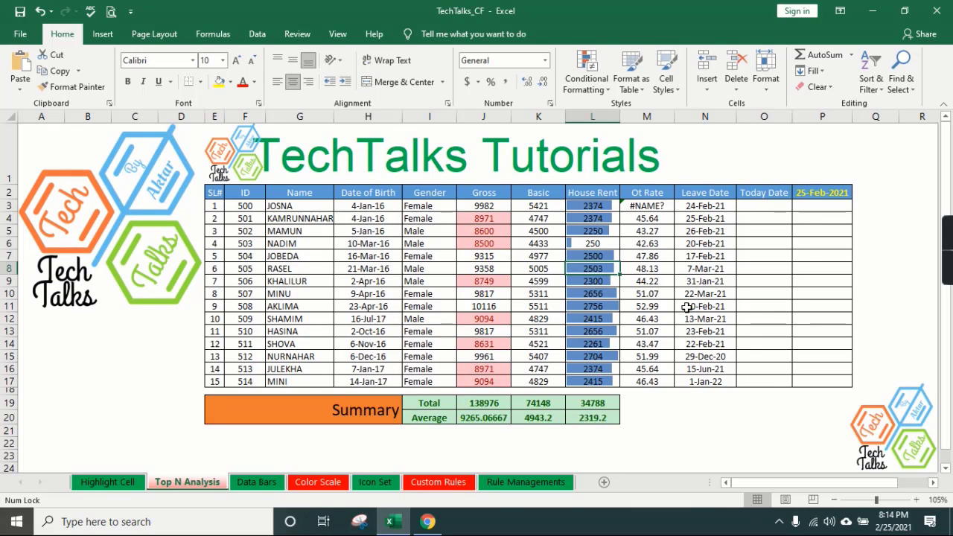
text(500)
key(Return)
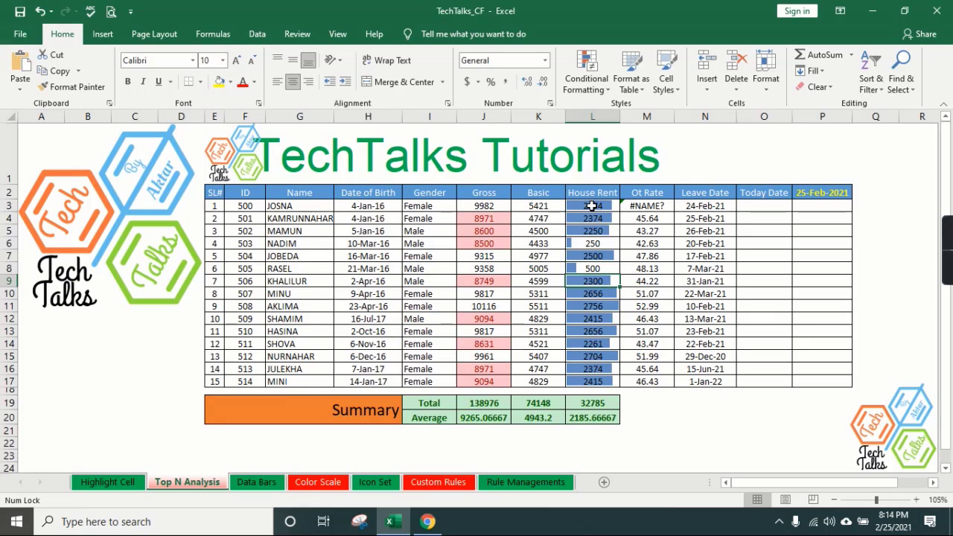
drag(590, 207, 610, 376)
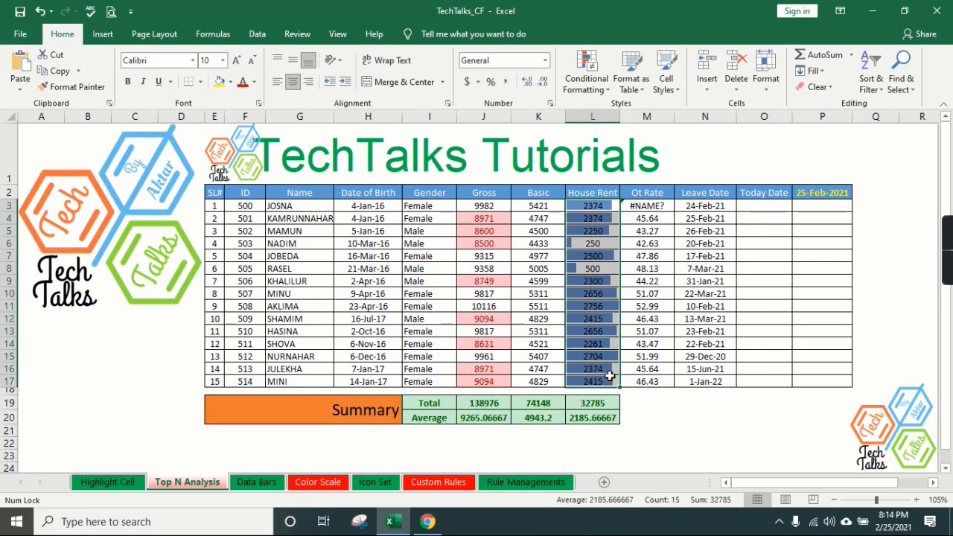
click(599, 86)
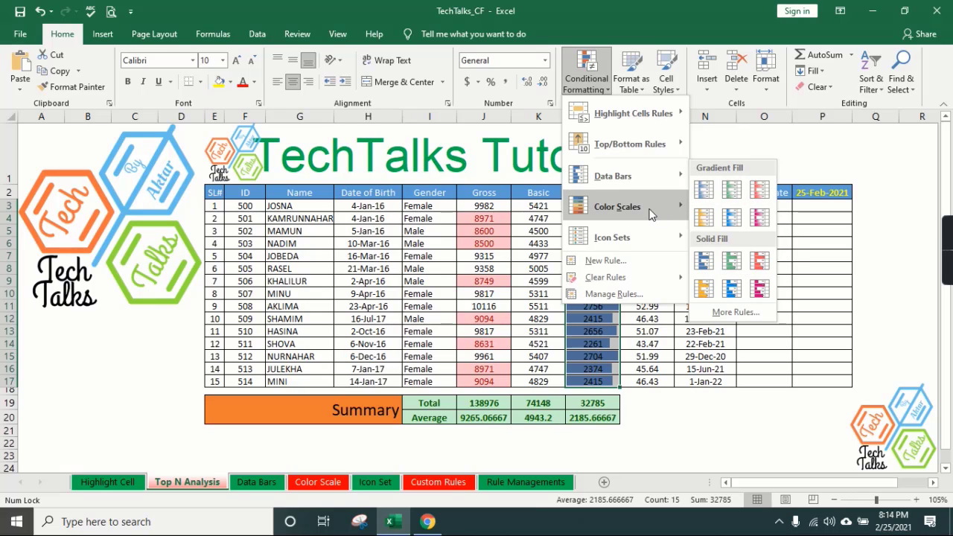
mouse_move(647, 207)
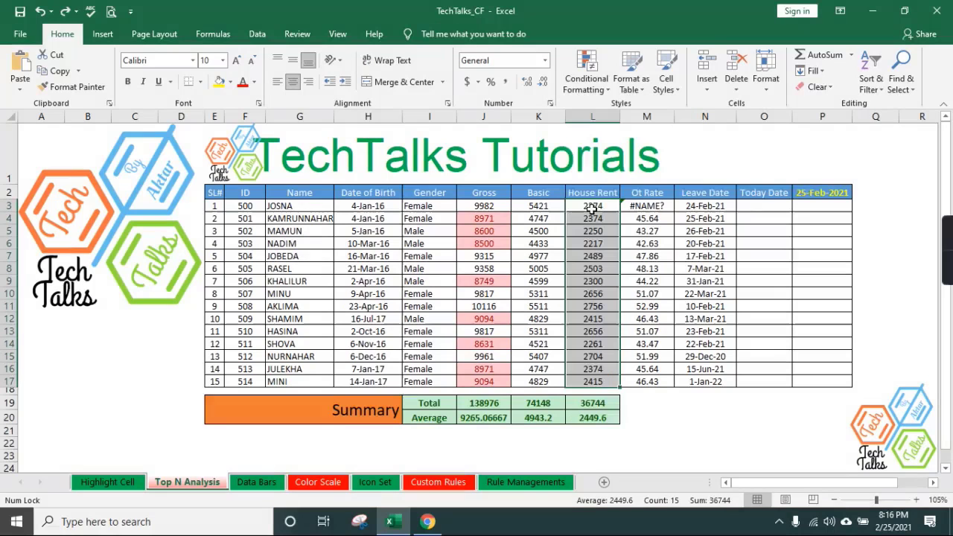
Step: Apply the Red - White - Blue color scale to the House Rent values and check the cells with the highest amounts
click(604, 90)
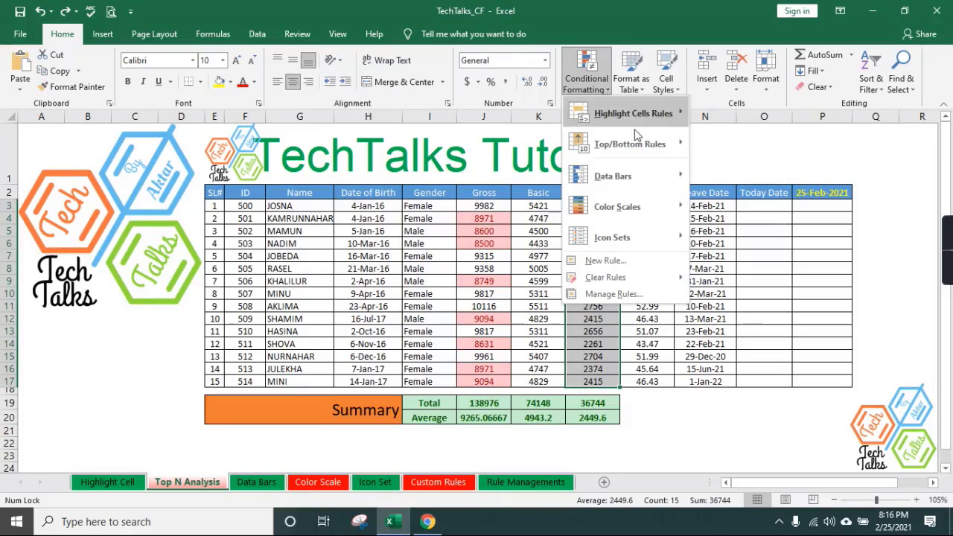
mouse_move(680, 207)
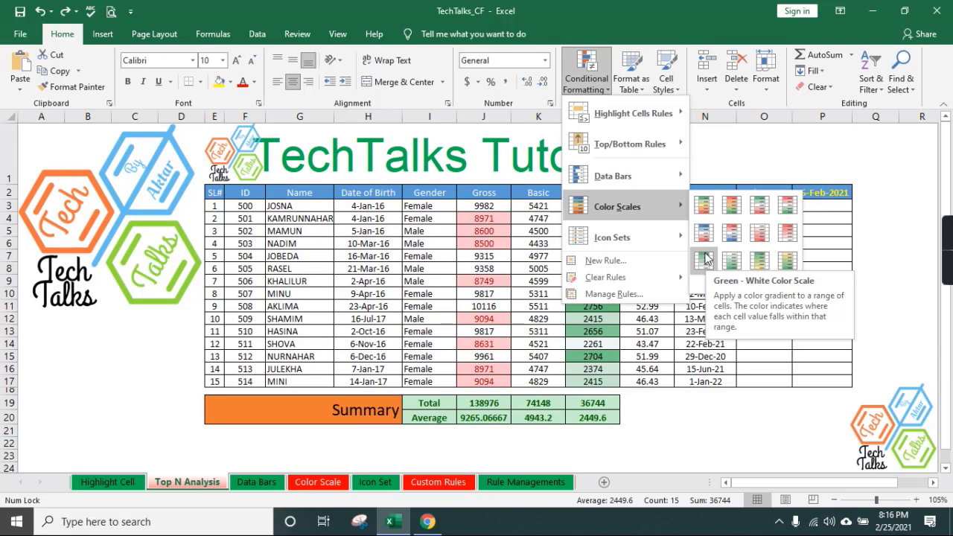
click(732, 238)
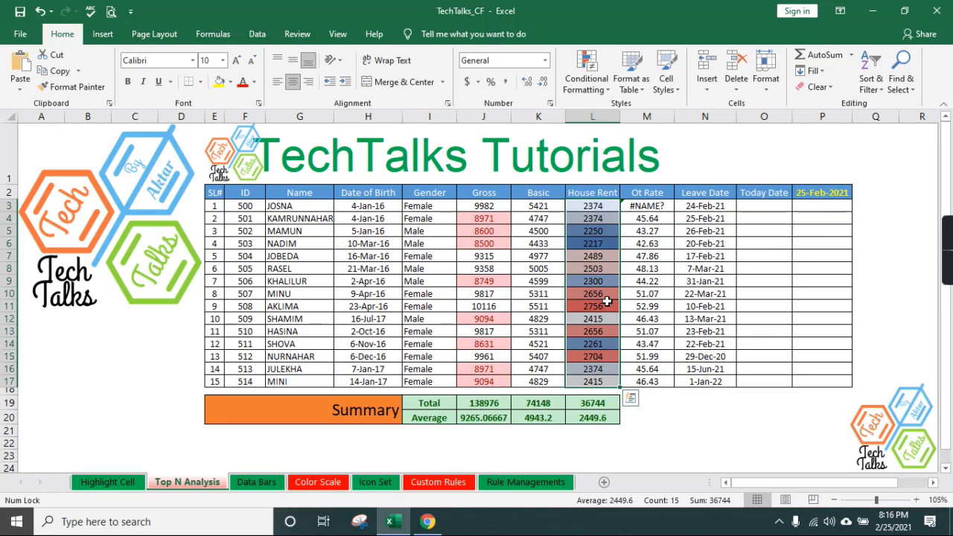
click(607, 302)
click(612, 356)
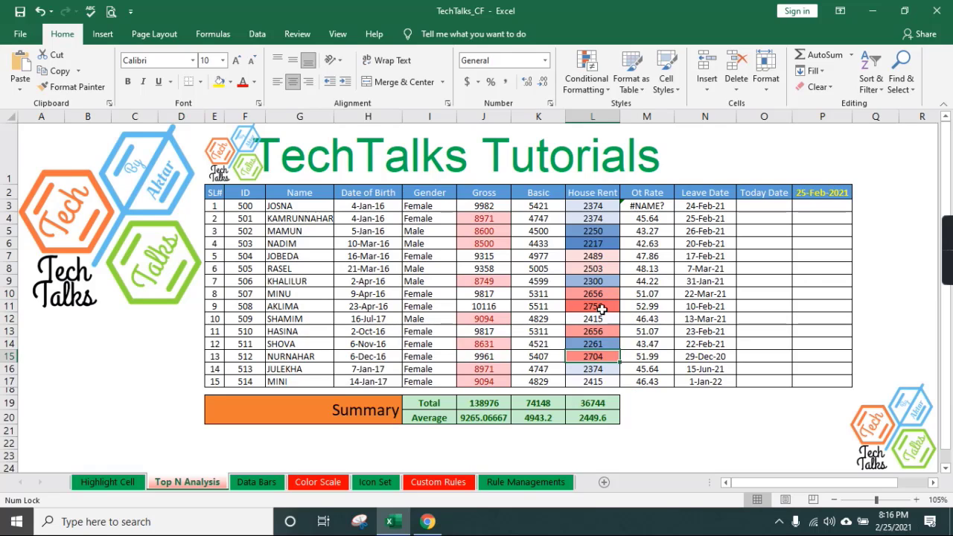
click(601, 304)
click(611, 293)
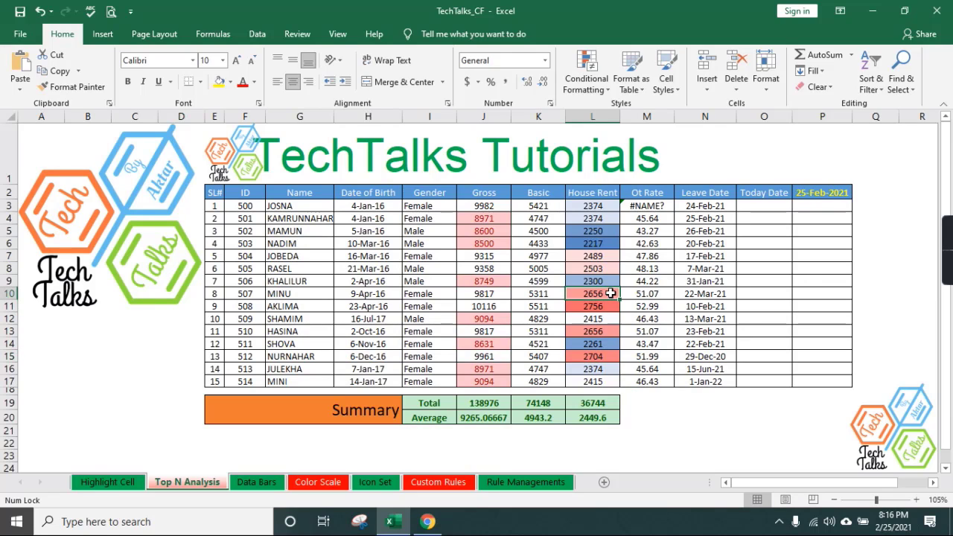